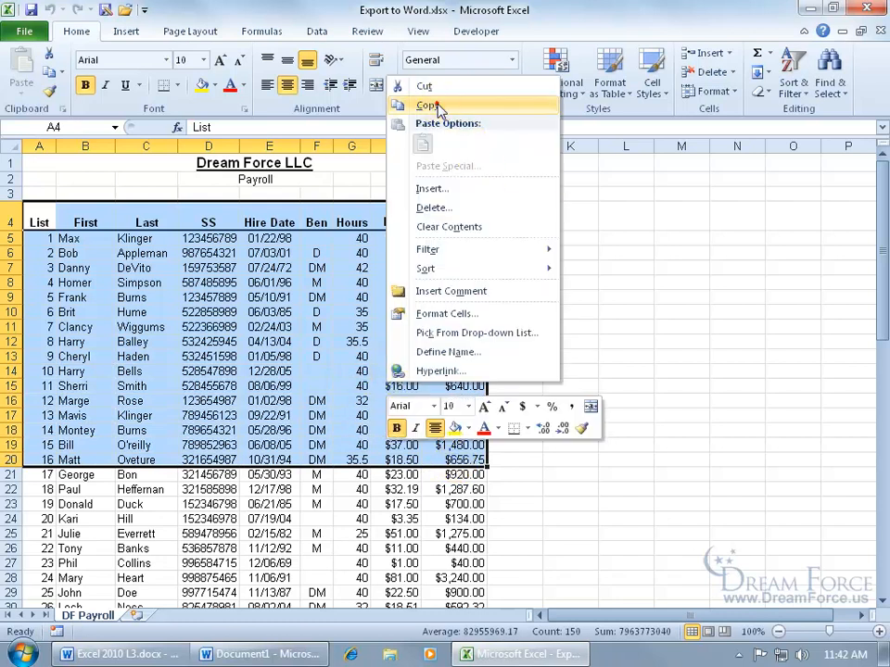
# Step: Copy the selected payroll range A4:I20 and paste it into the blank Word document Document1
pyautogui.click(433, 103)
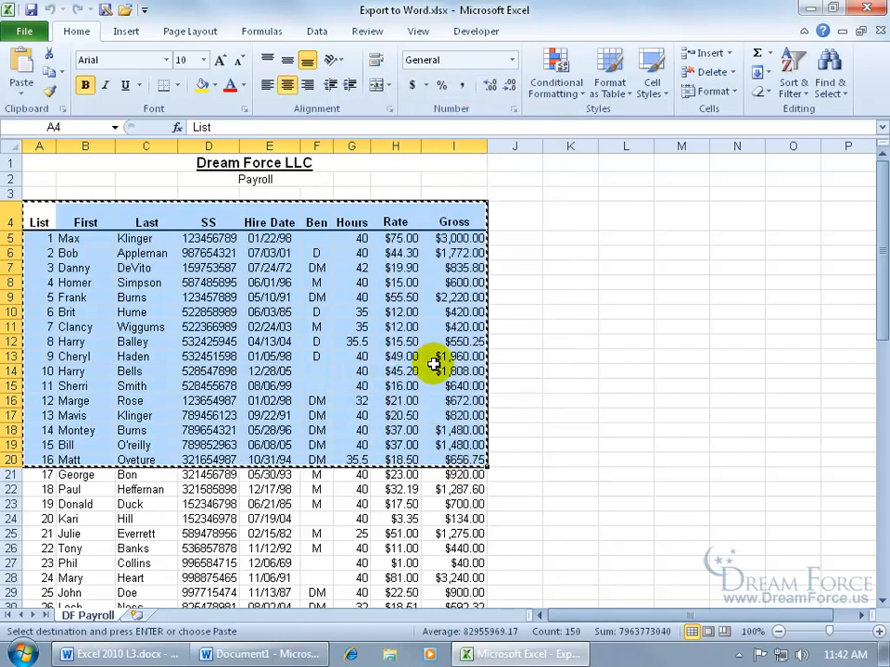
pyautogui.click(289, 651)
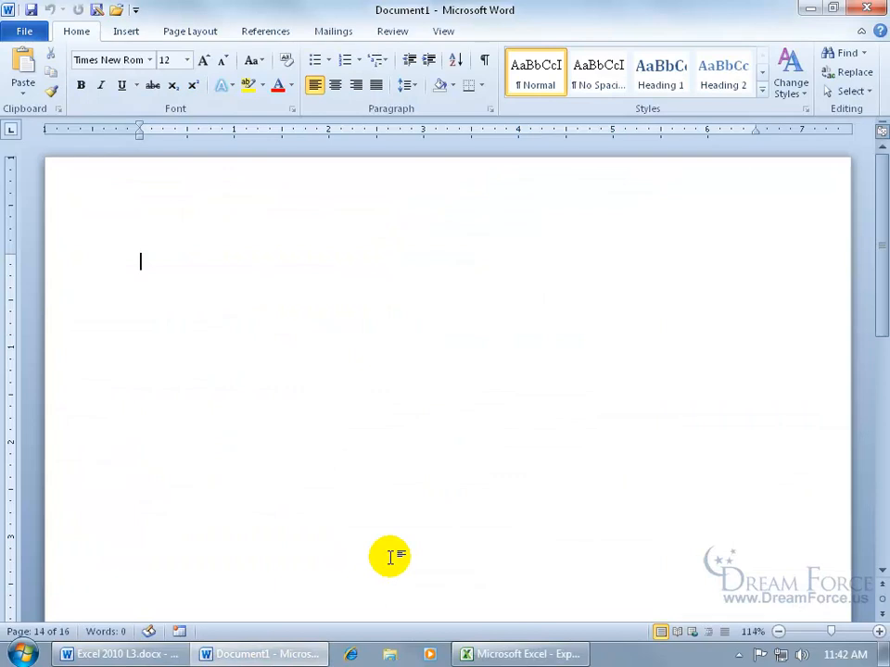
pyautogui.rightClick(140, 262)
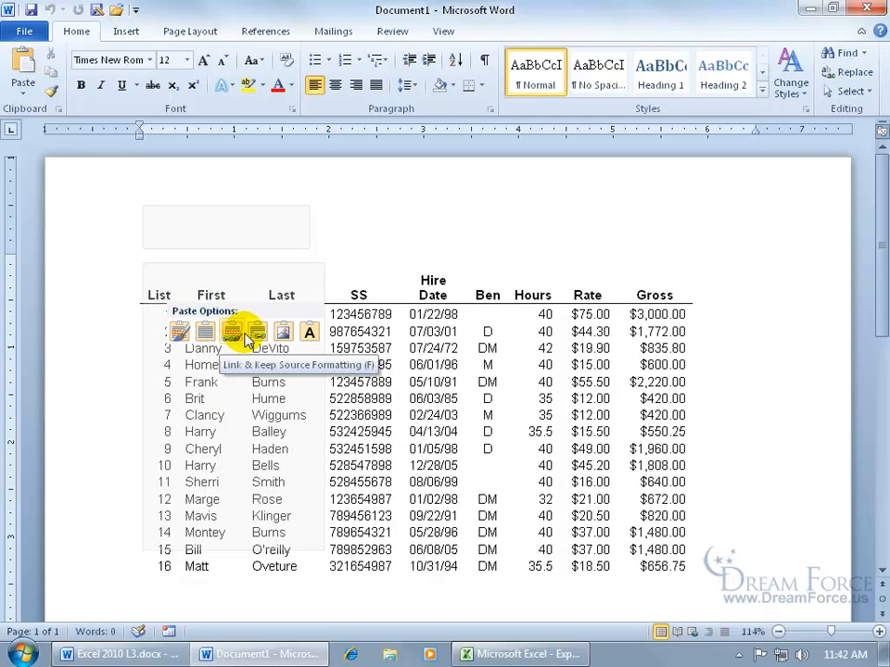
pyautogui.click(113, 261)
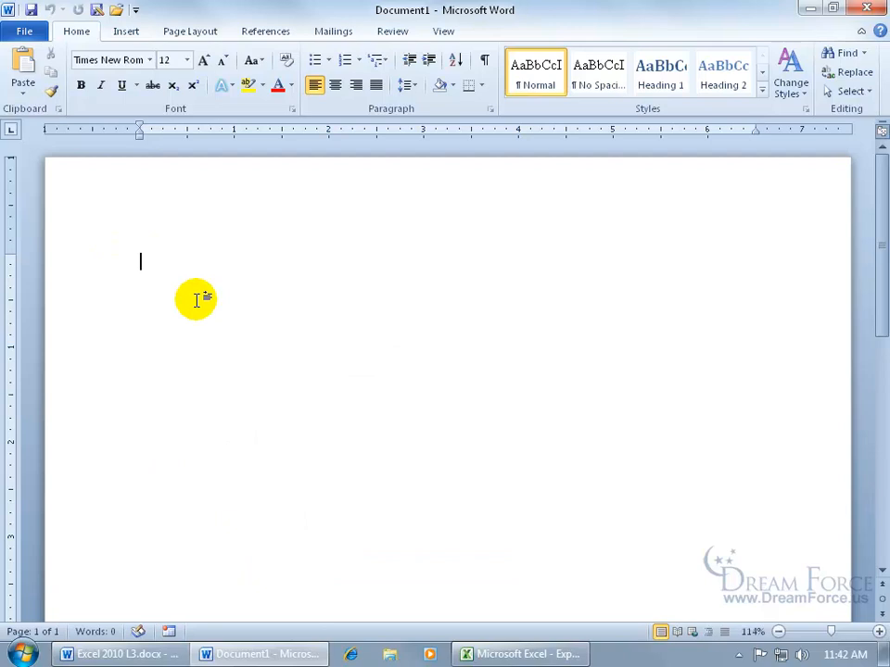
pyautogui.hotkey('ctrl', 'v')
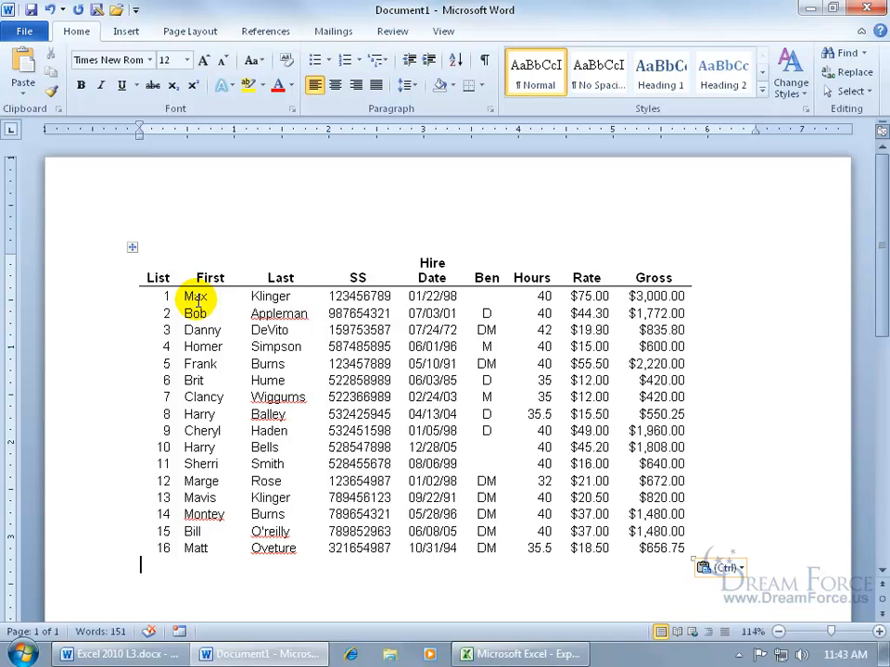
# Step: Change the pasted payroll table to Keep Text Only and show the formatting marks
pyautogui.click(732, 568)
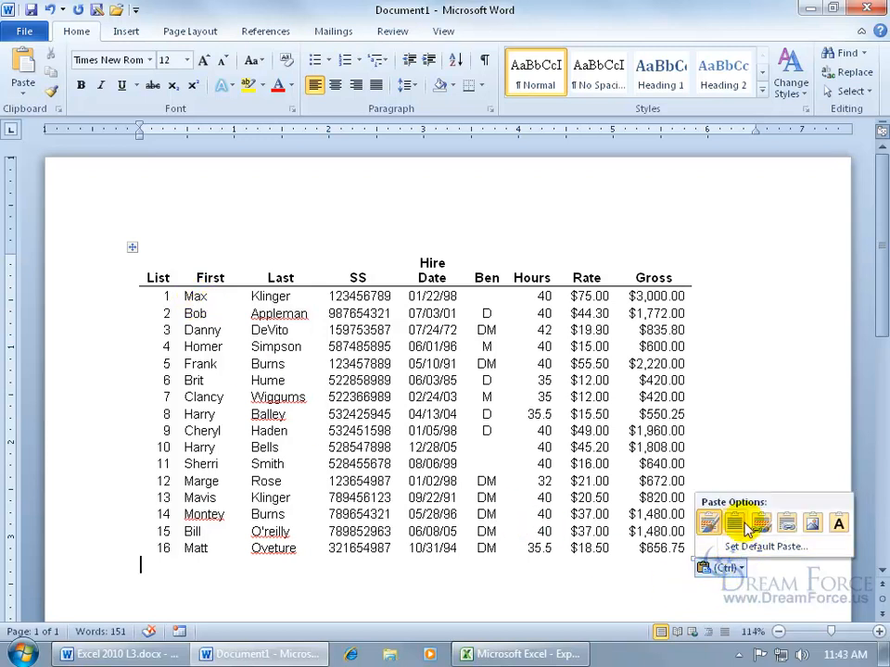
pyautogui.click(840, 526)
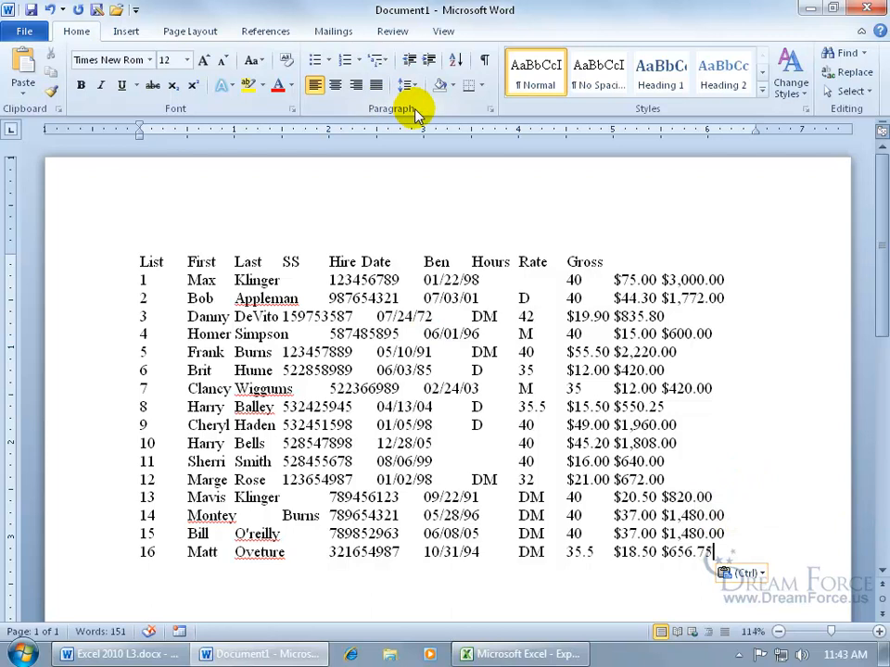
pyautogui.click(484, 63)
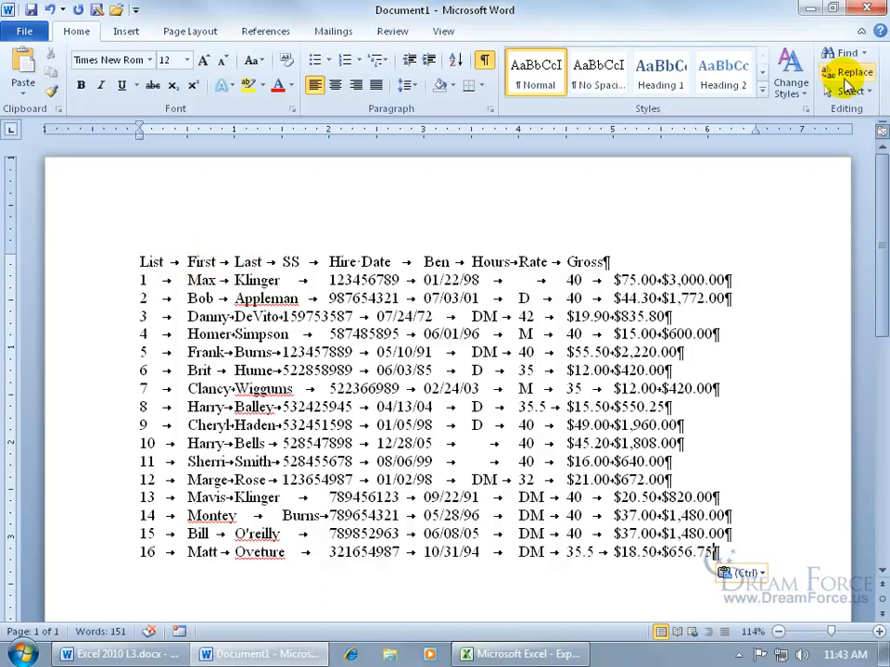
# Step: Close the Word document with the pasted data without saving it
pyautogui.click(866, 7)
pyautogui.click(456, 349)
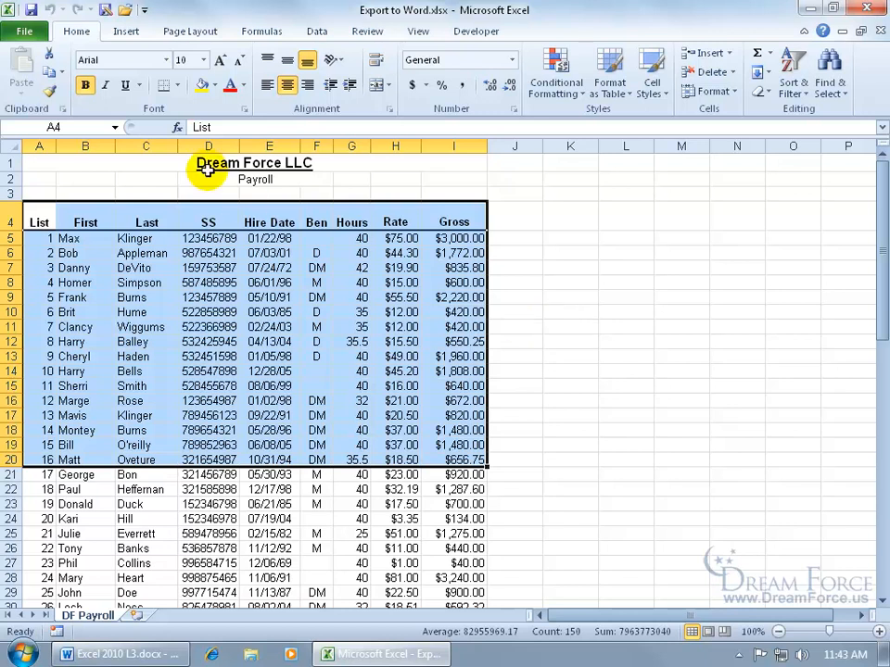
# Step: Save the workbook in the Exercises folder as Export to Word.txt in Text (Tab delimited) format, accepting the loss of incompatible features
pyautogui.click(30, 26)
pyautogui.click(44, 93)
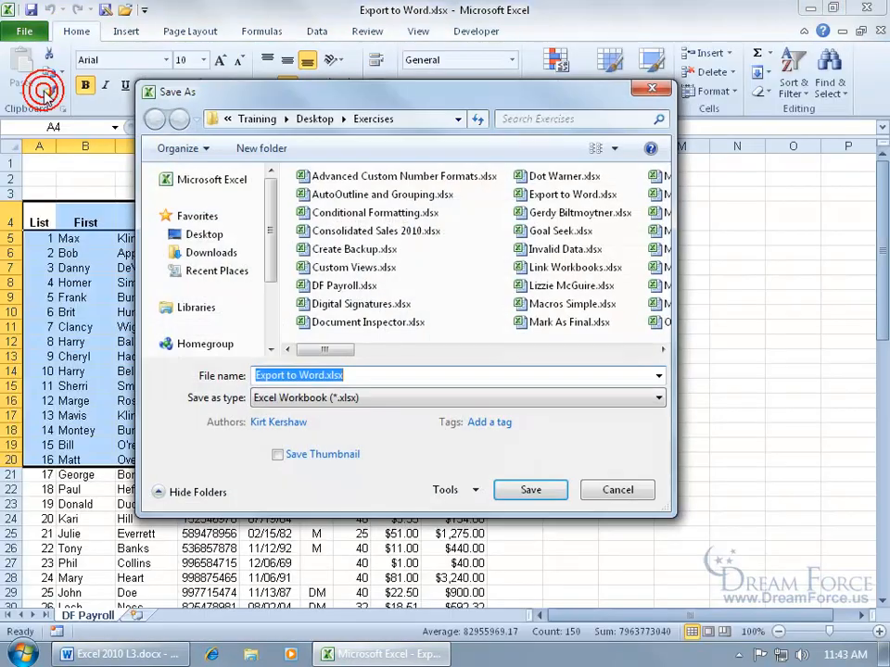
pyautogui.click(306, 397)
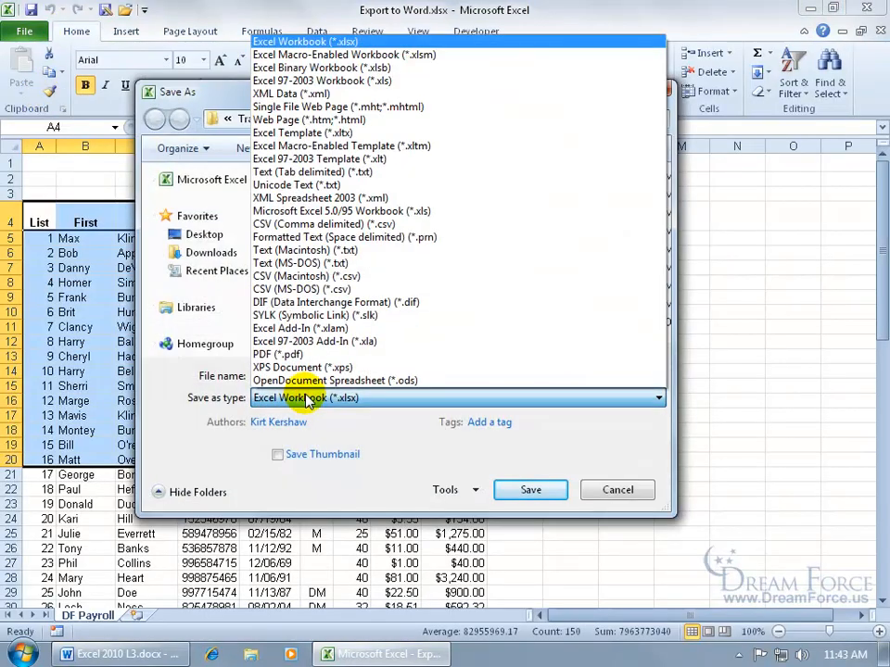
pyautogui.click(313, 172)
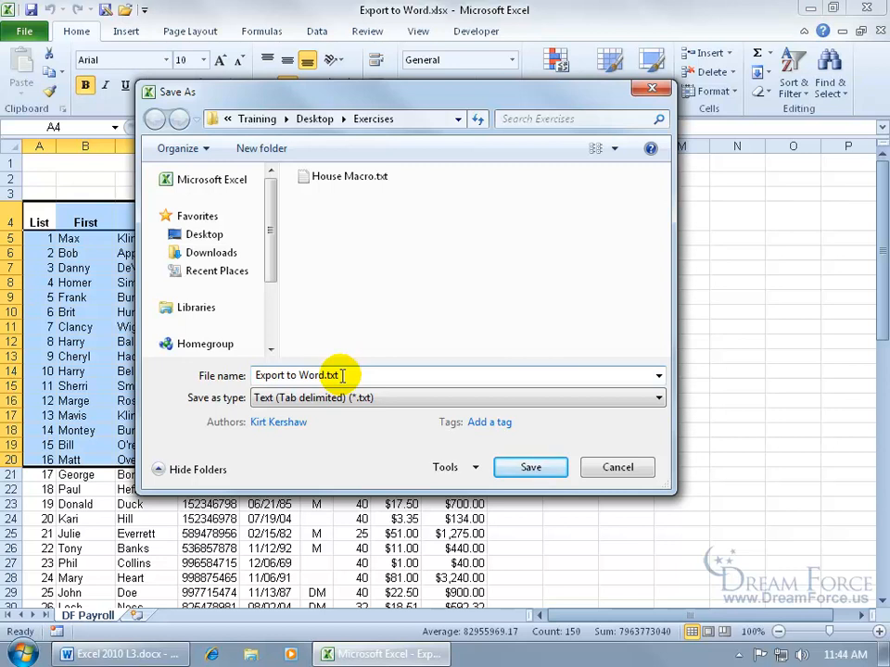
pyautogui.click(531, 467)
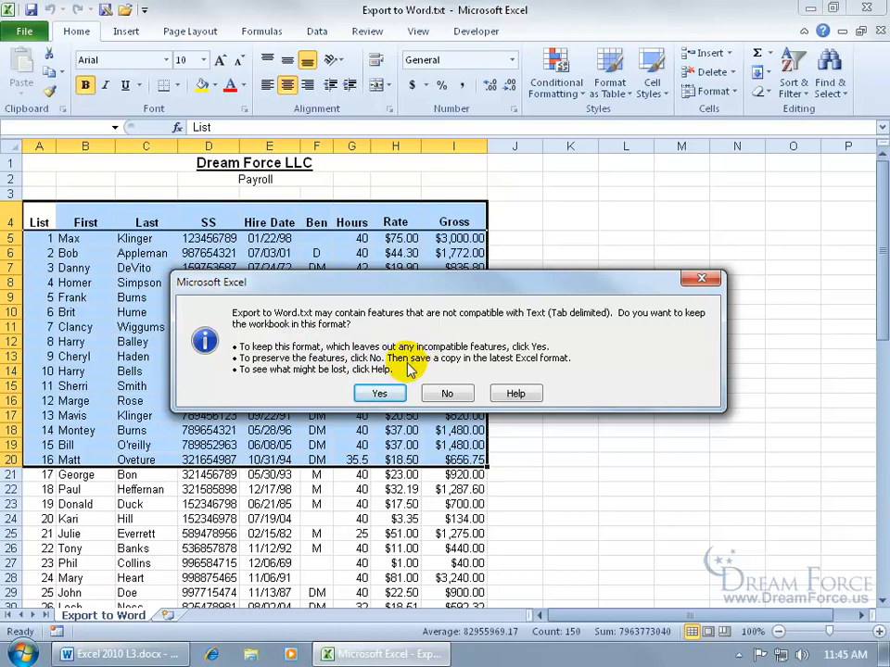
pyautogui.click(386, 395)
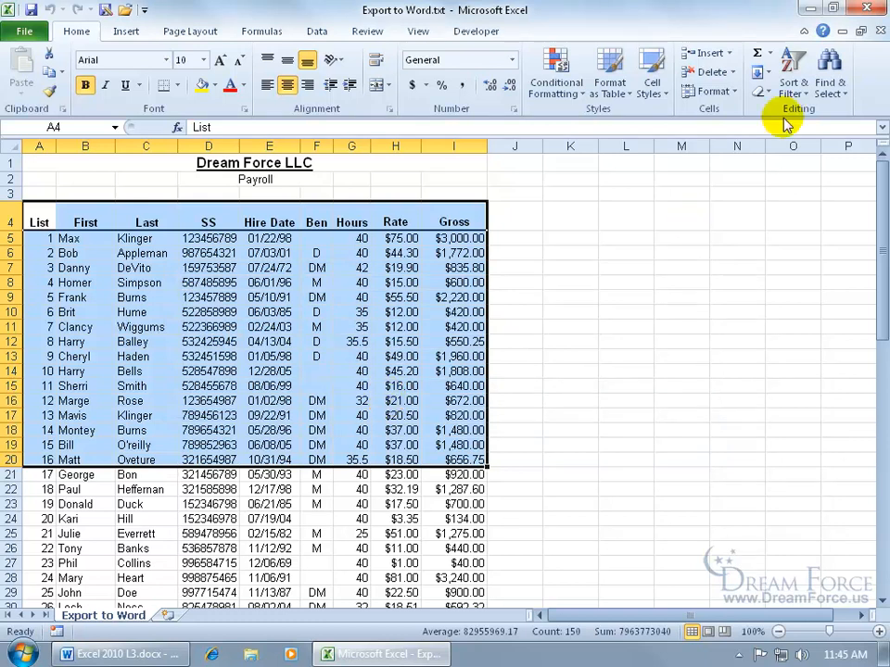
# Step: Open Export to Word.txt from the desktop's Exercises folder in Notepad, examine how the columns are separated, and close it
pyautogui.click(810, 9)
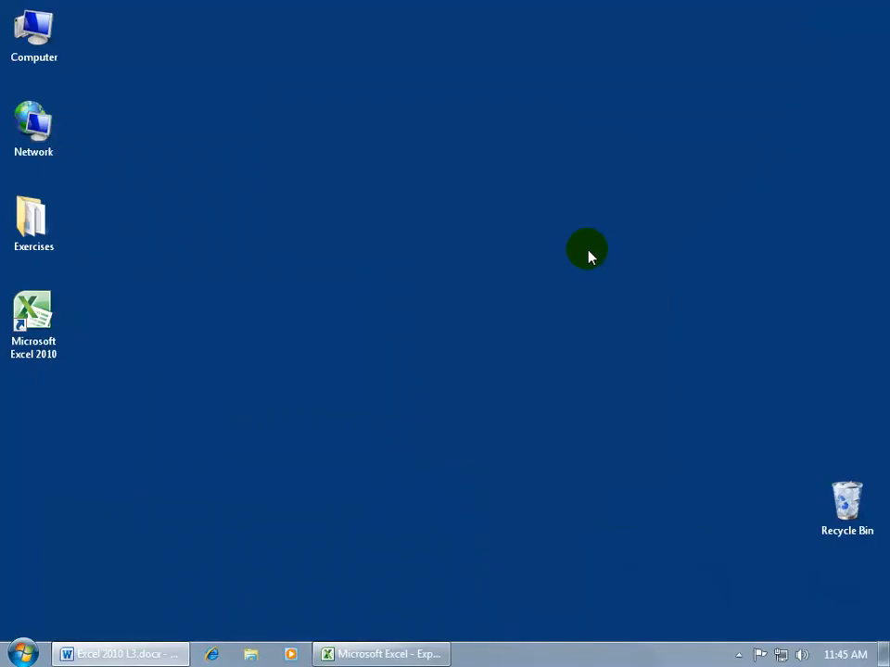
pyautogui.click(35, 227)
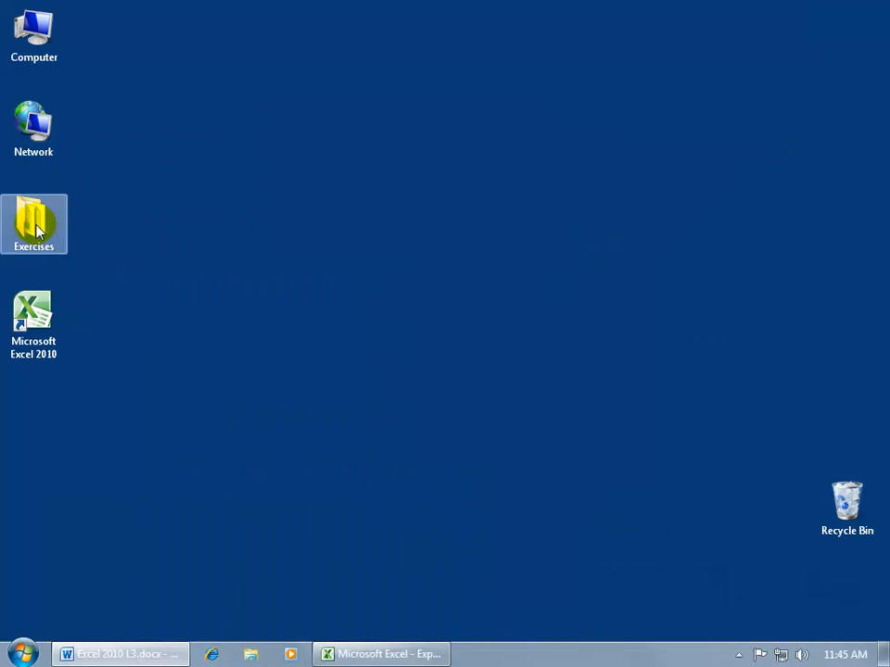
pyautogui.doubleClick(35, 227)
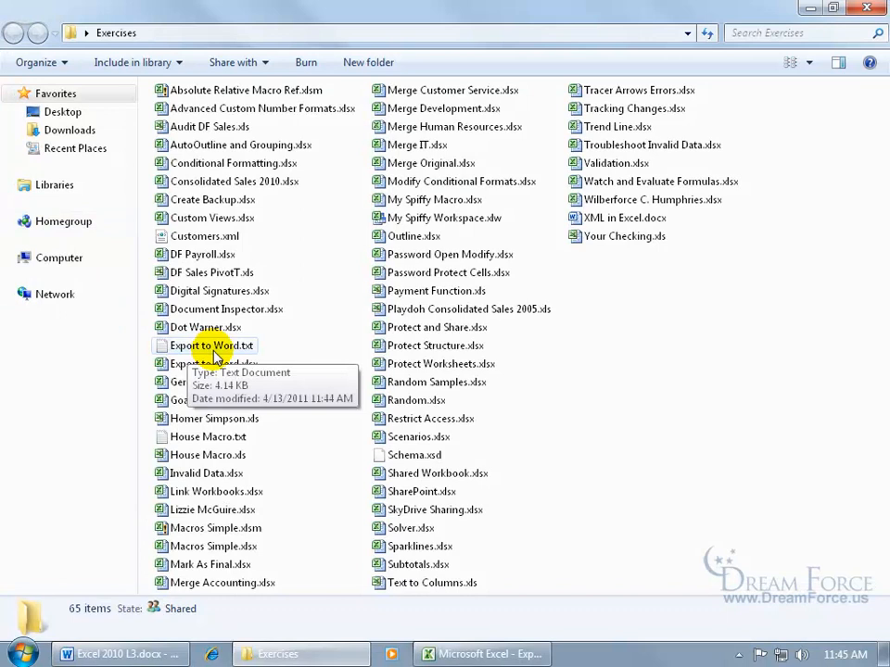
pyautogui.doubleClick(189, 350)
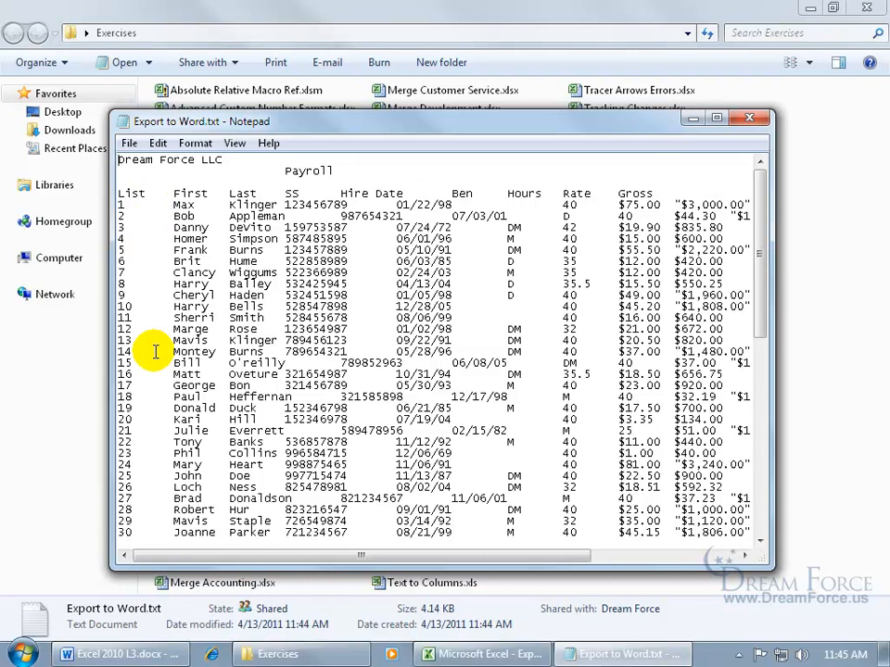
pyautogui.click(749, 118)
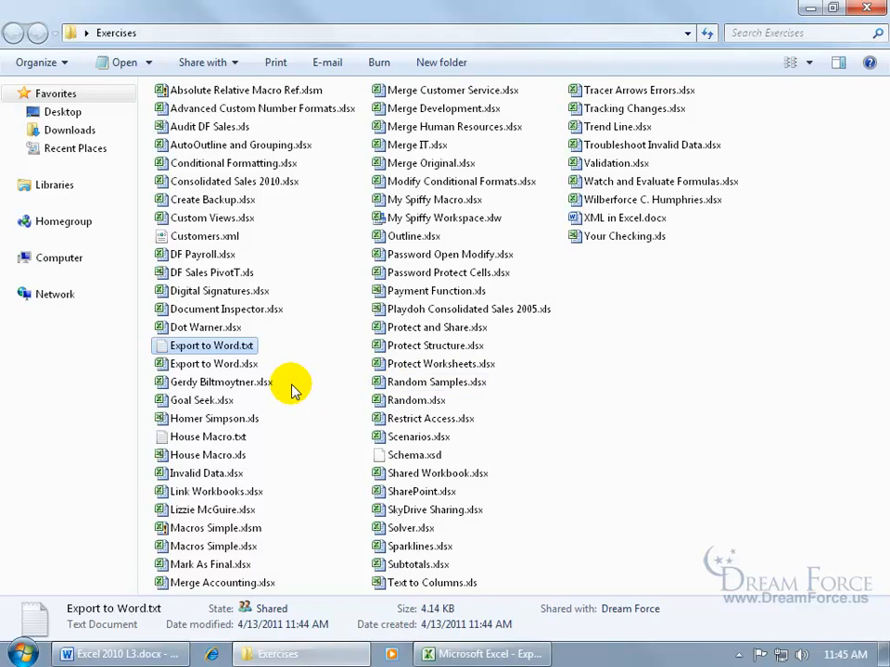
# Step: Start a new Word window and try to open Export to Word.txt from the Exercises folder, listing Text Files (*.txt)
pyautogui.rightClick(102, 654)
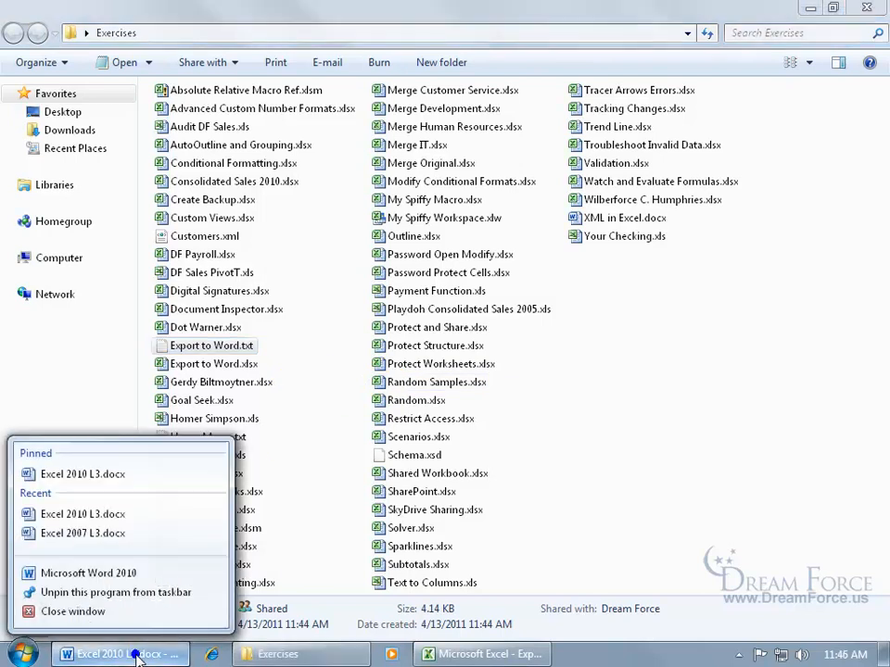
pyautogui.click(107, 575)
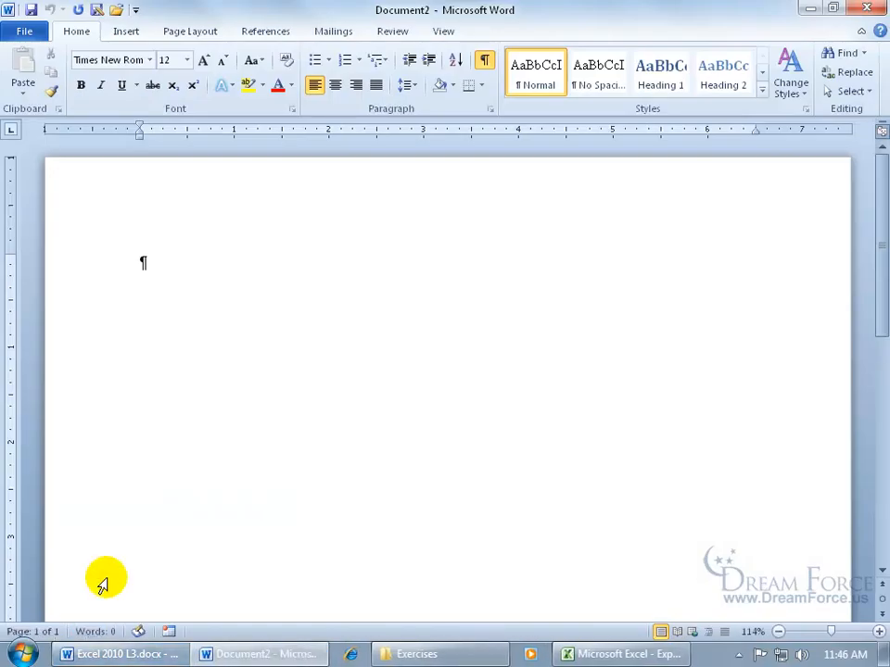
pyautogui.click(117, 11)
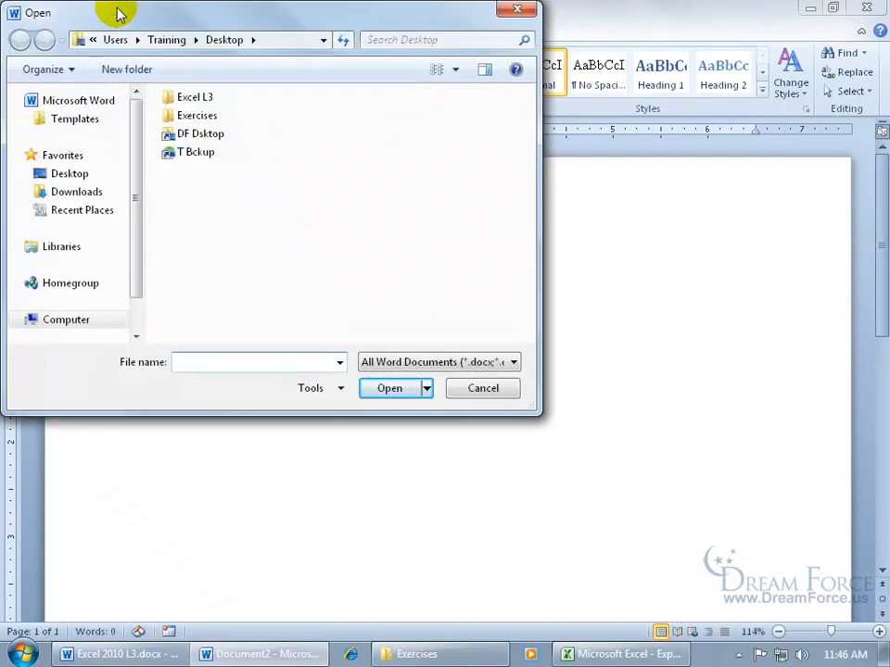
pyautogui.doubleClick(188, 118)
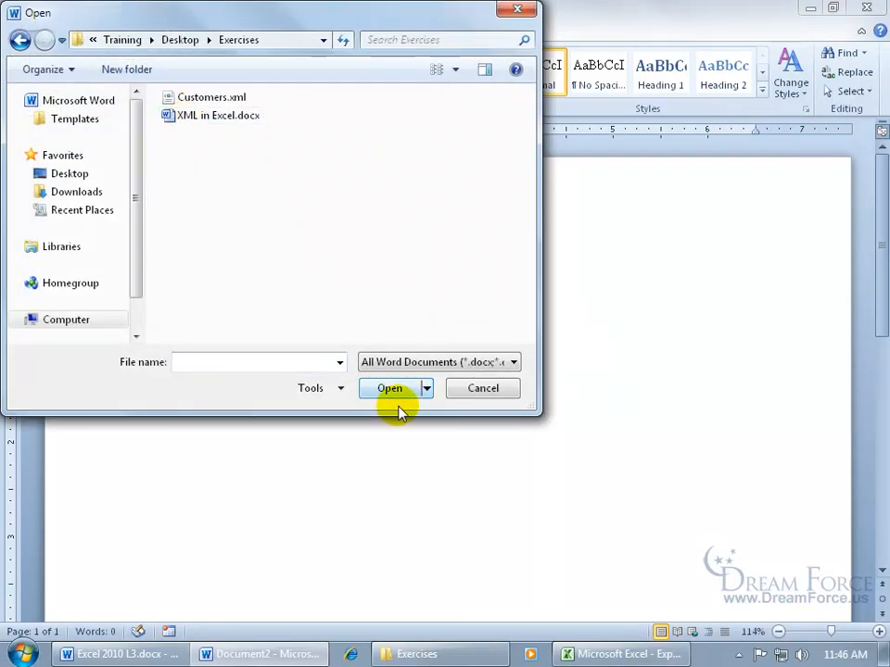
pyautogui.click(414, 362)
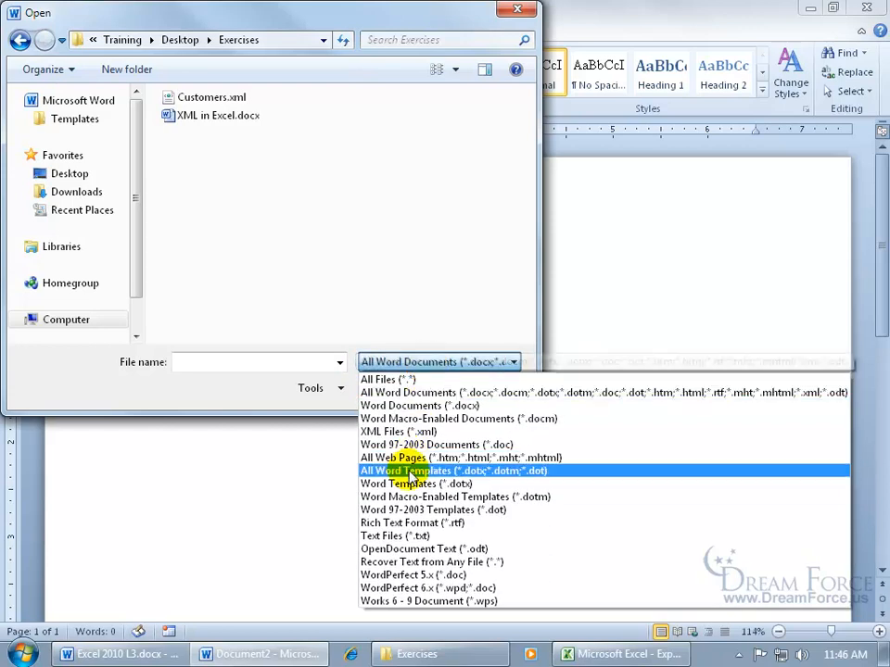
pyautogui.click(397, 535)
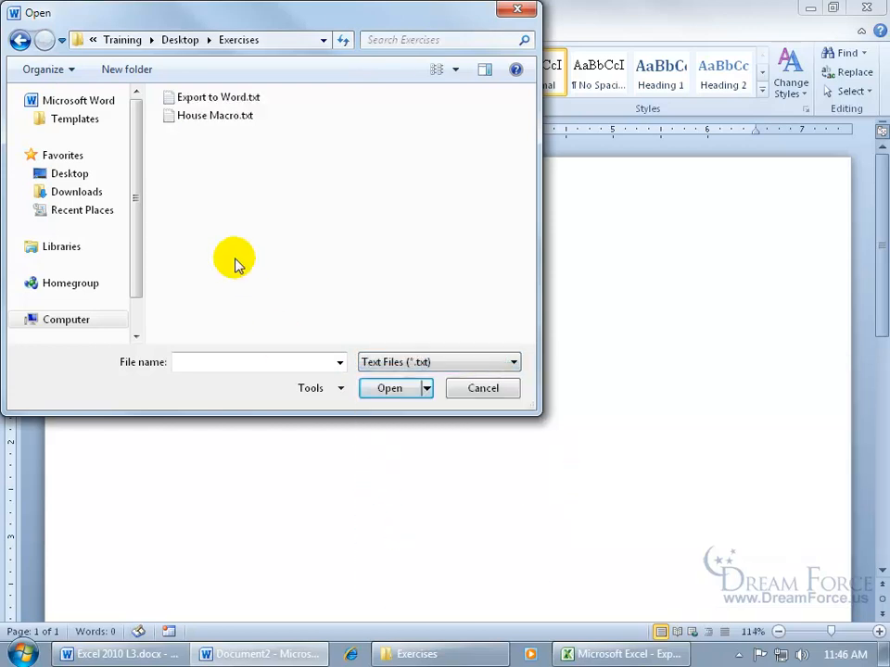
pyautogui.click(203, 97)
pyautogui.doubleClick(203, 97)
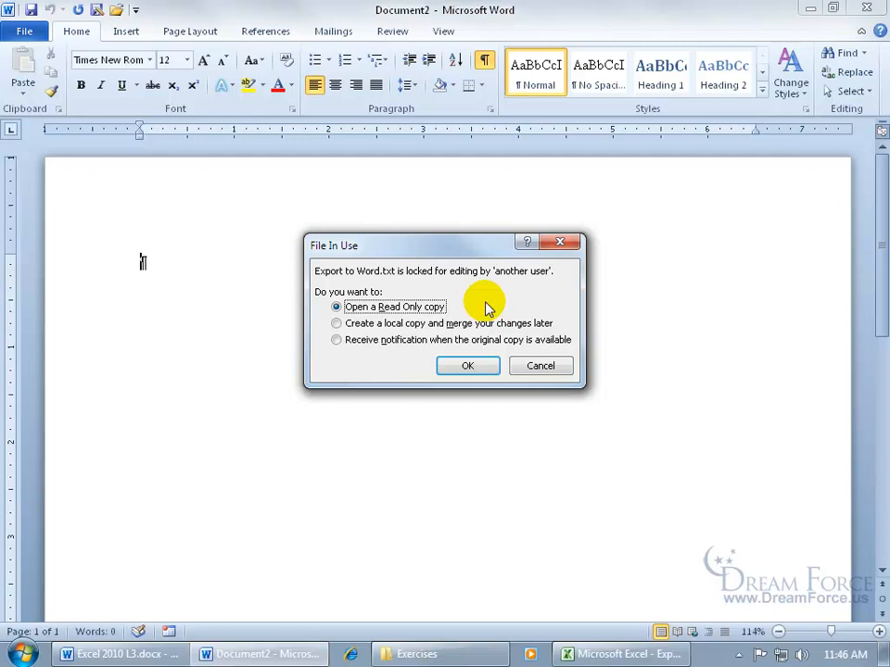
# Step: Switch to Excel and close it with Export to Word.txt, without saving, to release the file
pyautogui.rightClick(606, 655)
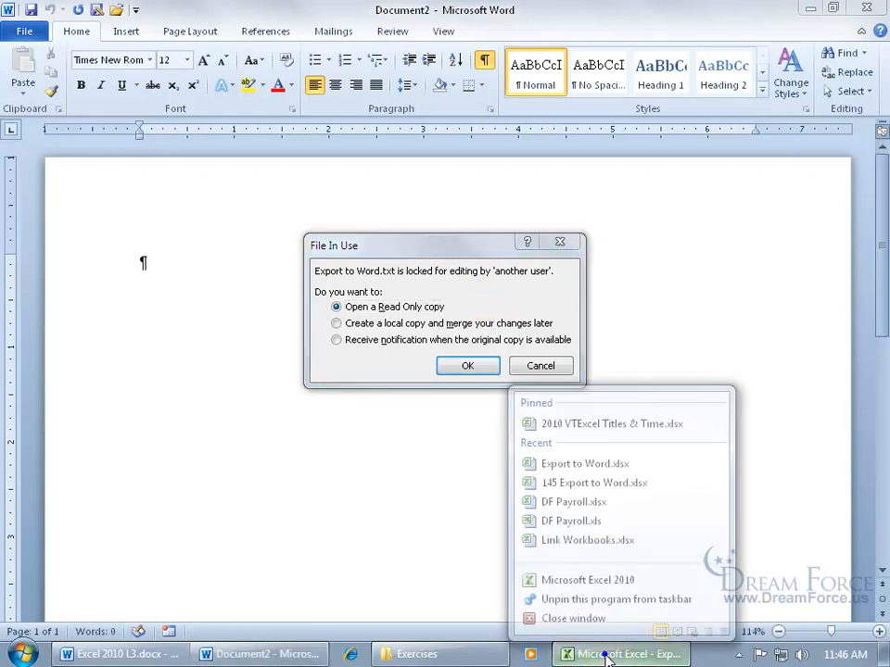
pyautogui.click(606, 655)
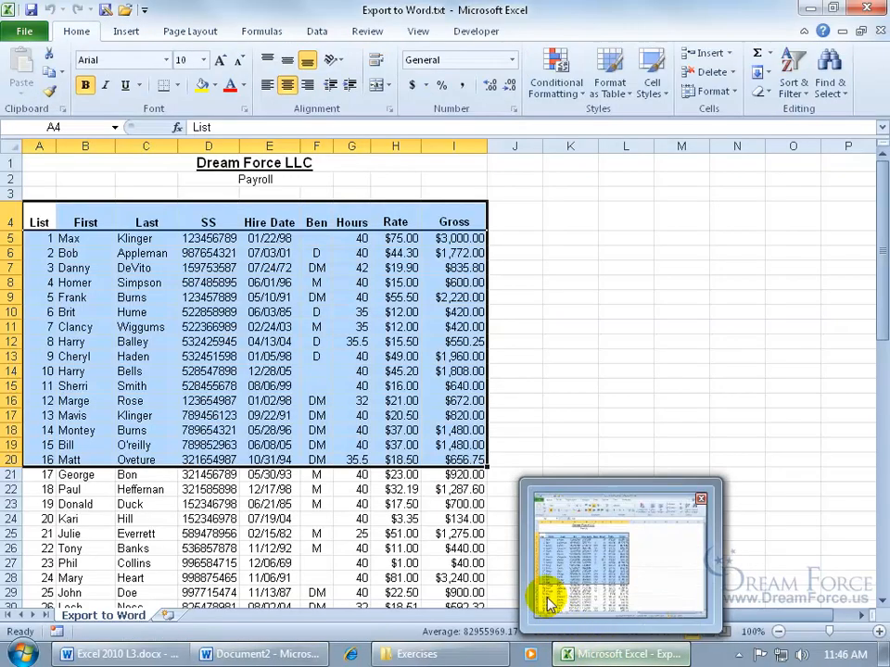
pyautogui.click(501, 356)
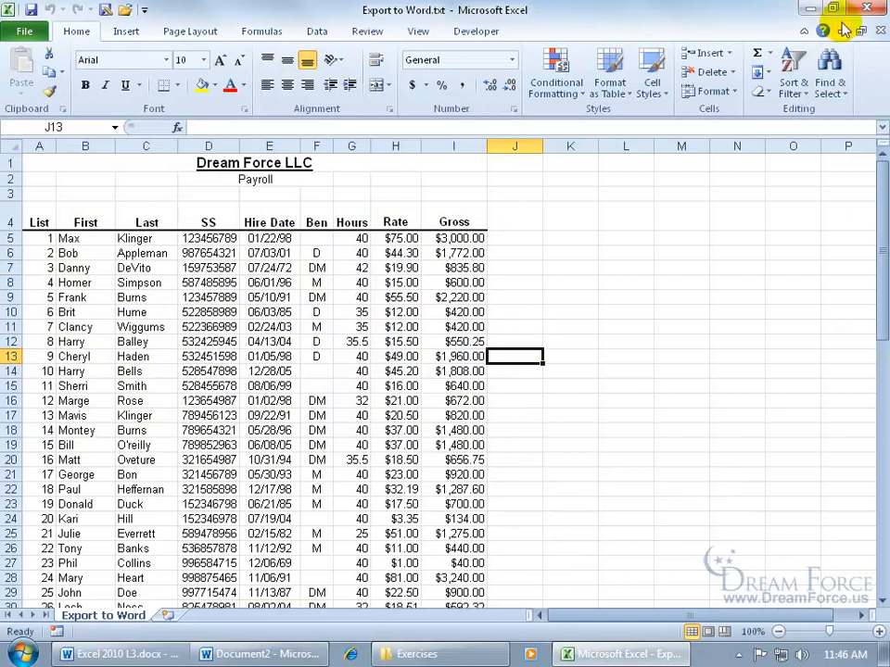
pyautogui.click(866, 8)
pyautogui.click(475, 359)
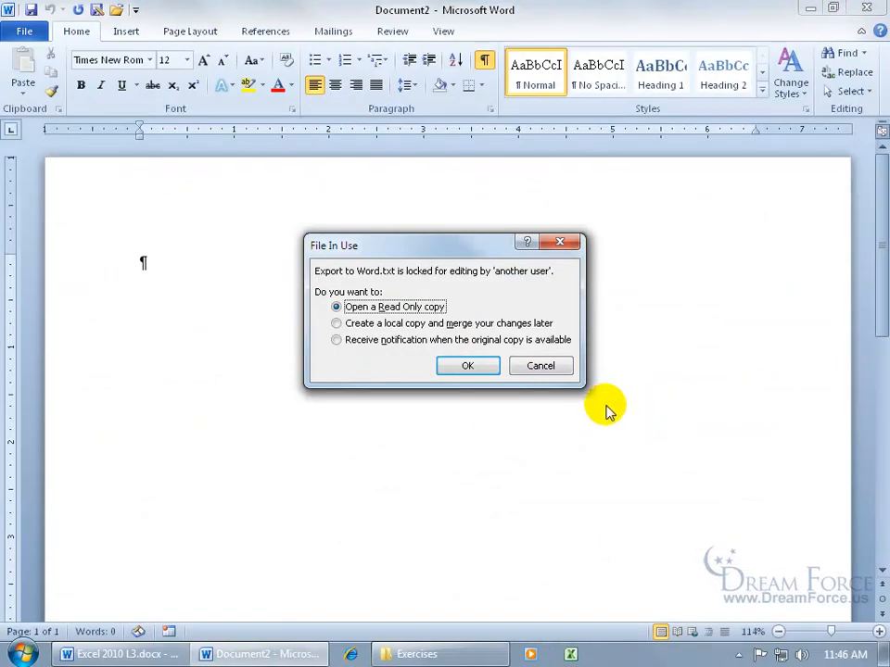
# Step: Cancel the read-only prompt, open Export to Word.txt in Word again, and hide the formatting marks
pyautogui.click(538, 363)
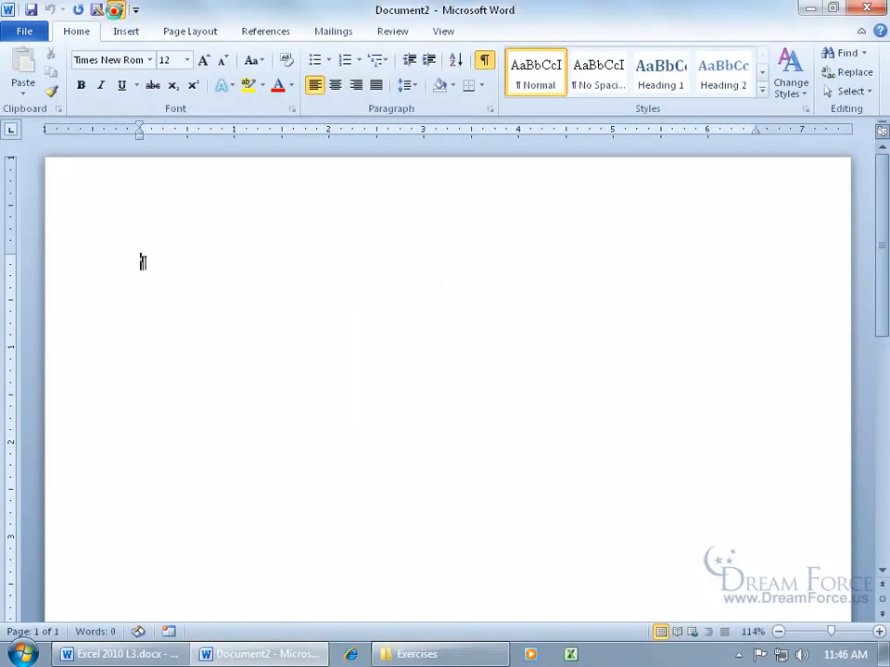
pyautogui.click(116, 11)
pyautogui.doubleClick(185, 98)
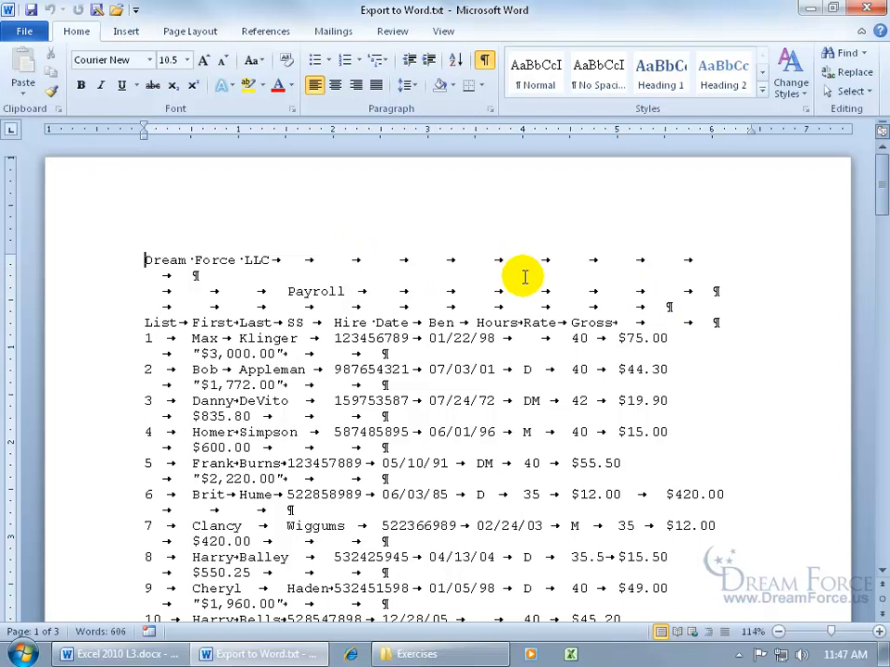
pyautogui.click(483, 61)
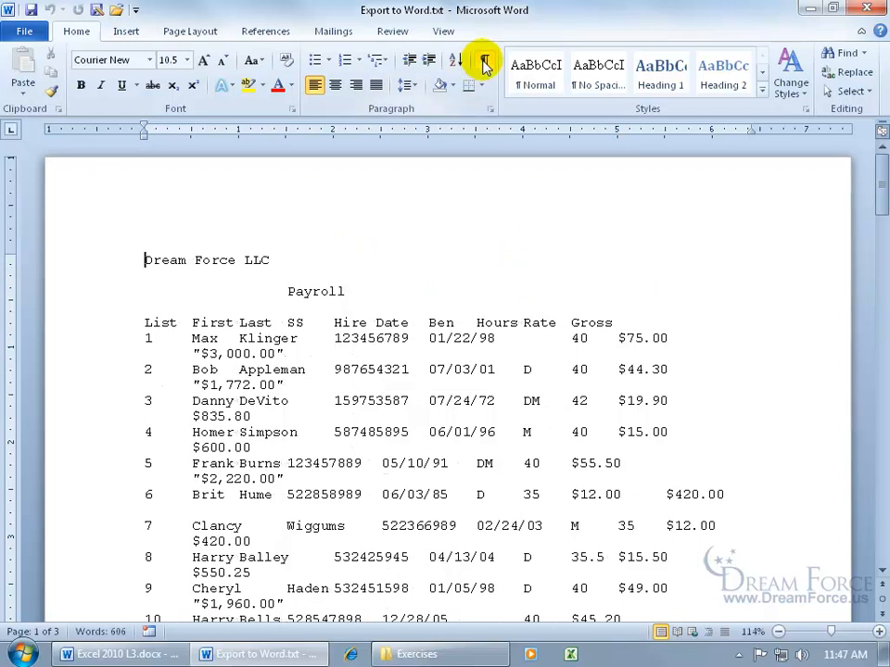